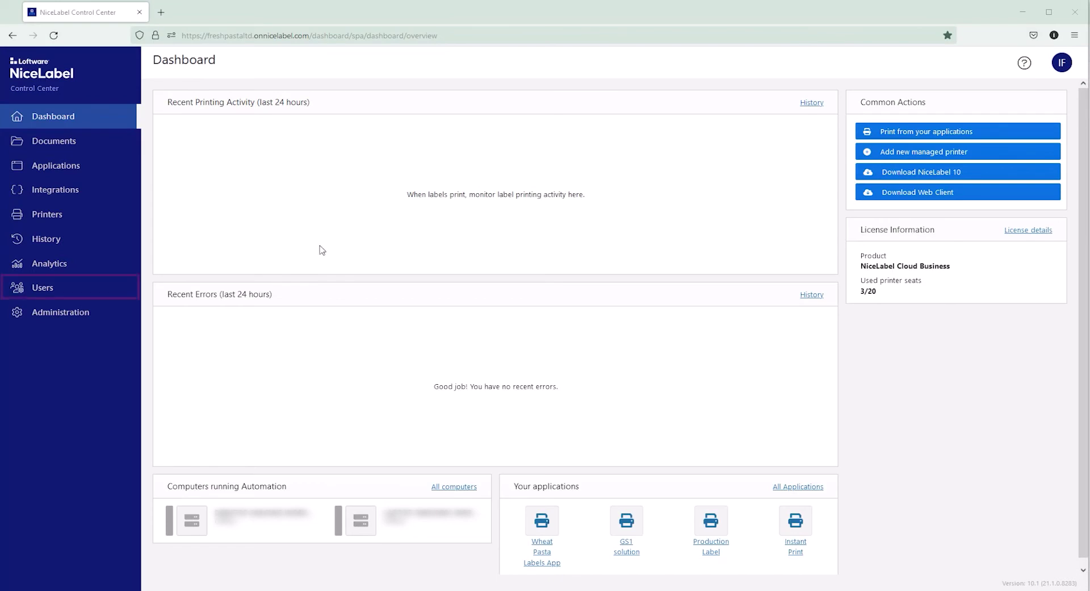
# Open the Administration access role's settings from the Access Roles list
pyautogui.click(80, 290)
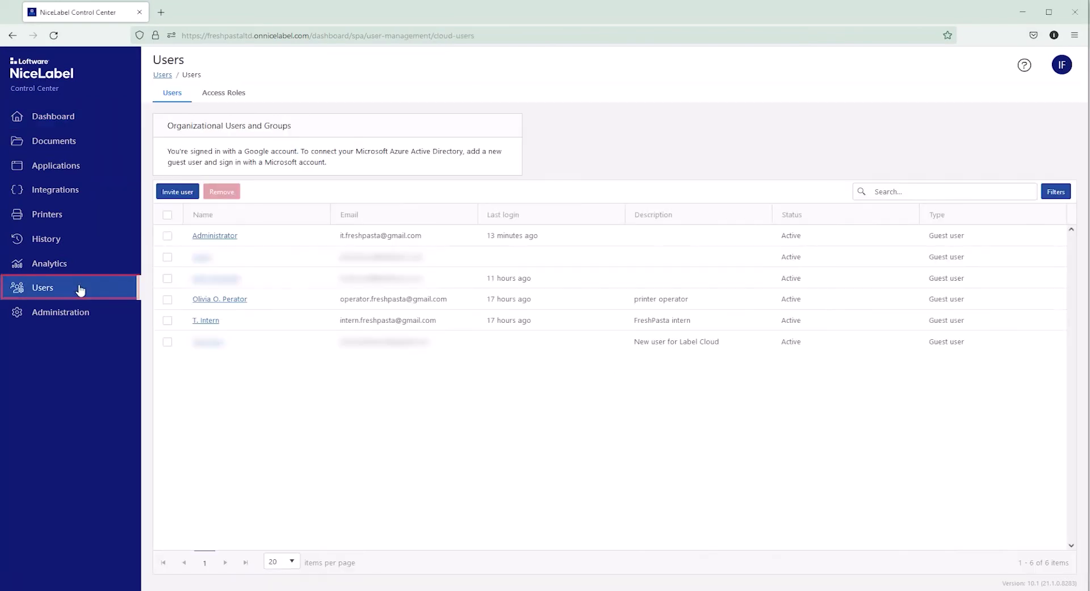
pyautogui.click(248, 96)
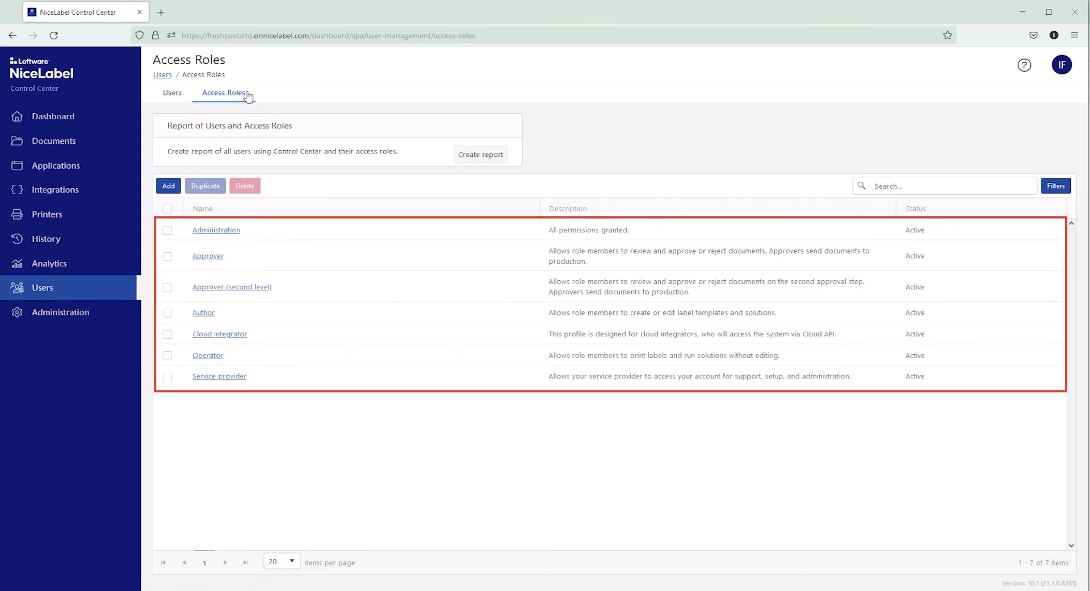
pyautogui.click(167, 231)
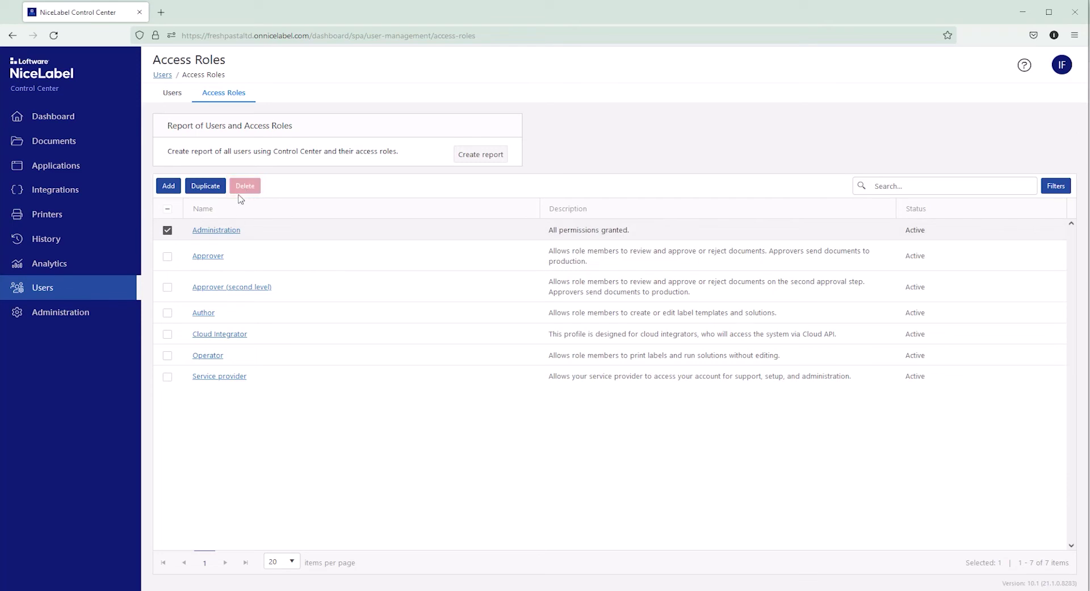
pyautogui.click(221, 234)
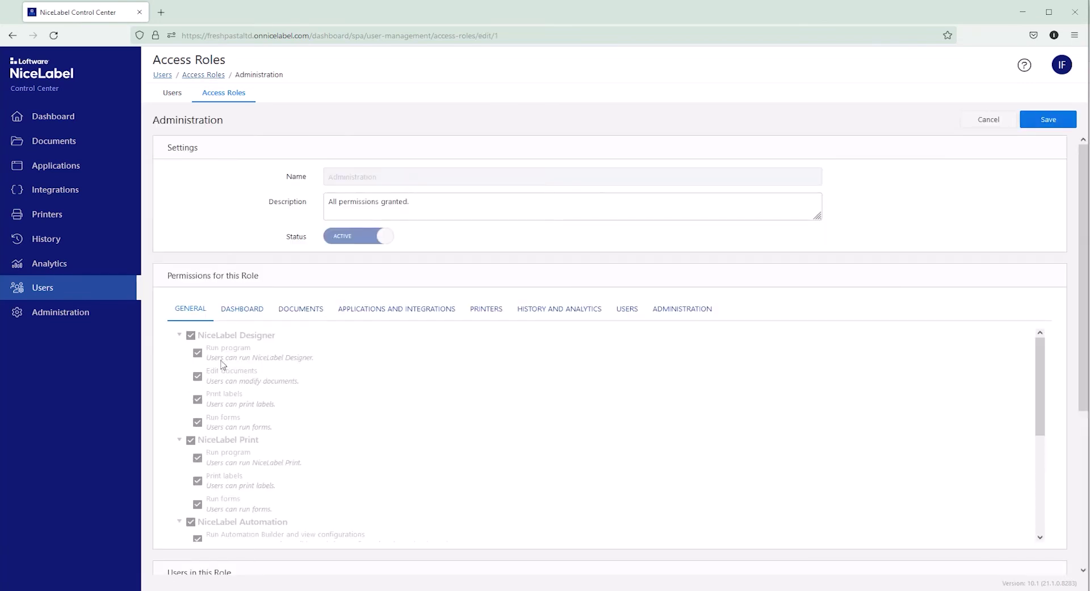
# Review Administration's Dashboard, Documents, Applications and Integrations, and Printers permissions, then cancel unchanged
pyautogui.scroll(-3, 213, 415)
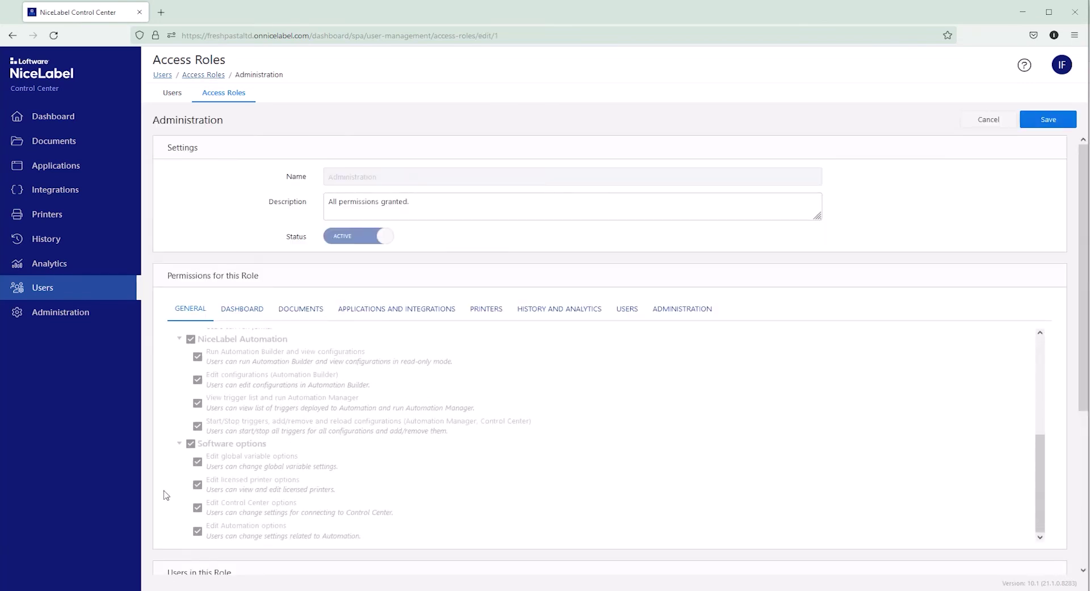
pyautogui.scroll(-4, 165, 493)
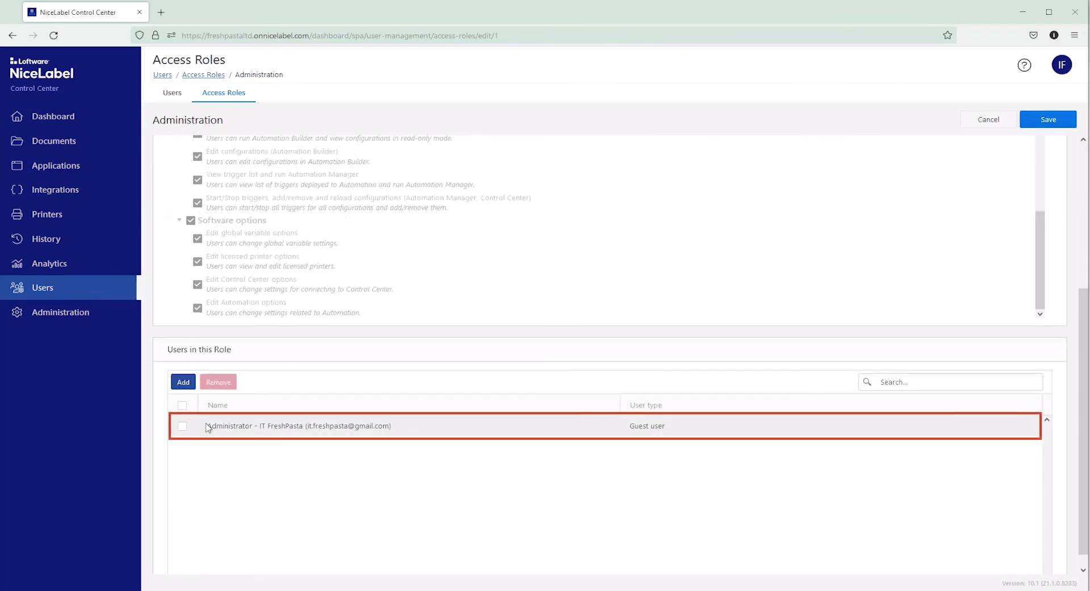
pyautogui.scroll(4, 208, 428)
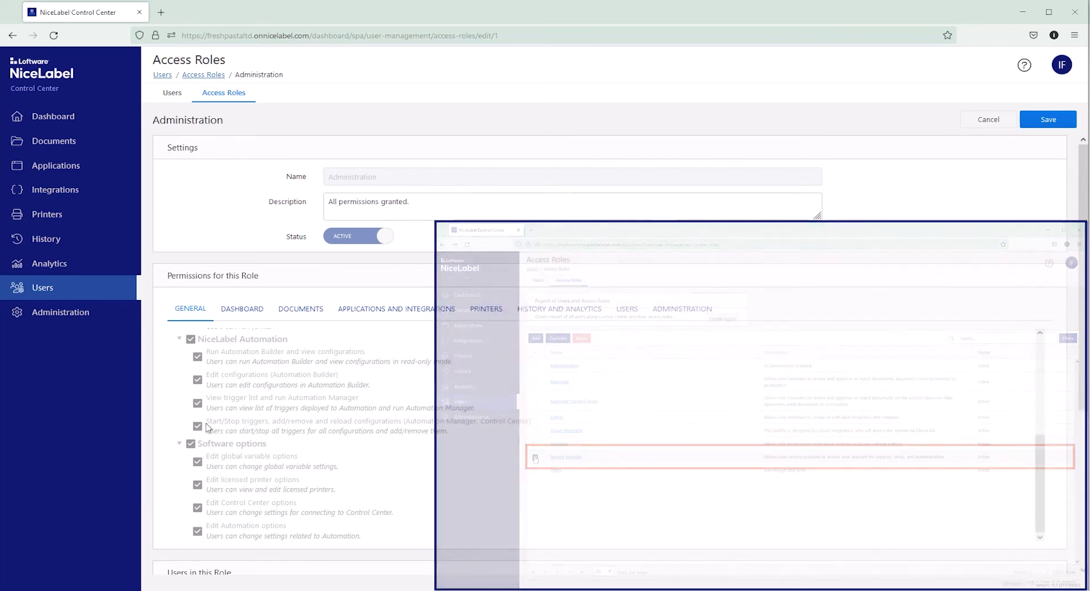
pyautogui.click(256, 316)
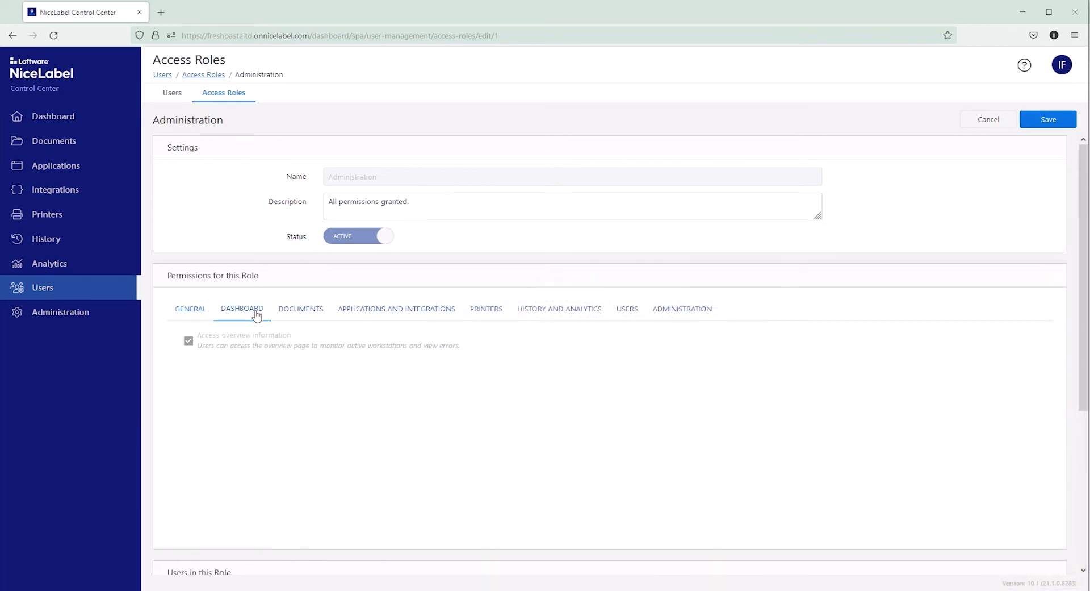
pyautogui.click(295, 316)
pyautogui.click(398, 312)
pyautogui.click(485, 317)
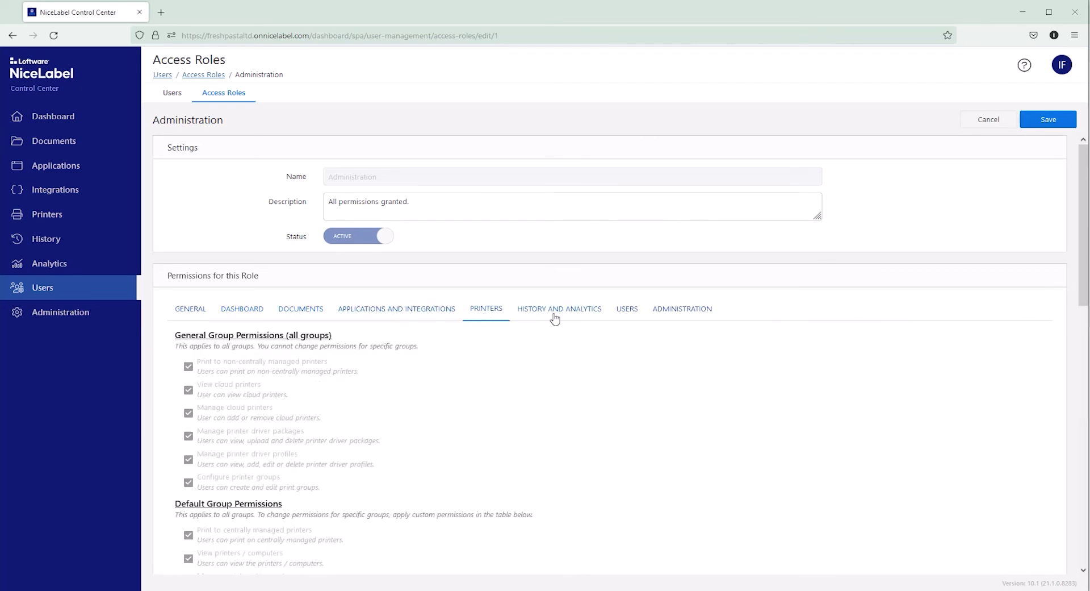
pyautogui.click(1014, 129)
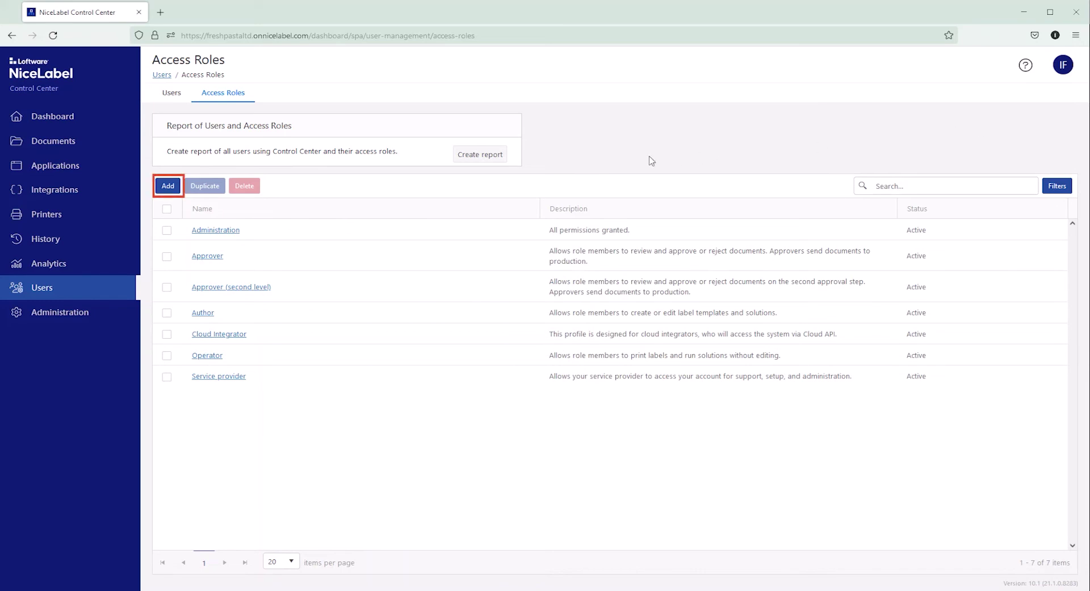
# Add an active access role named 'intern' described as 'Can design and print'
pyautogui.click(176, 192)
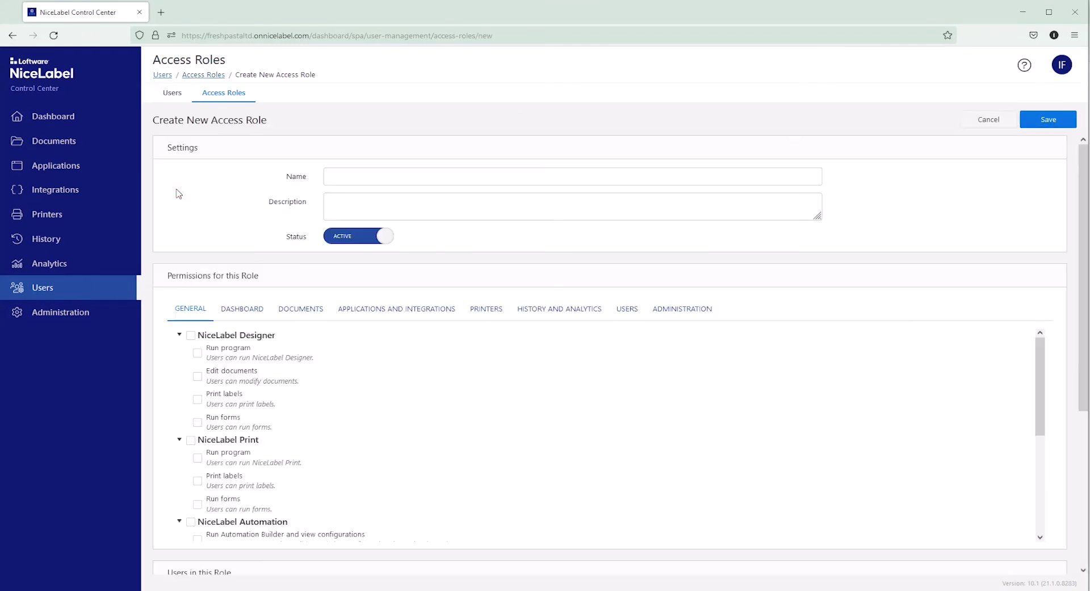
pyautogui.click(336, 179)
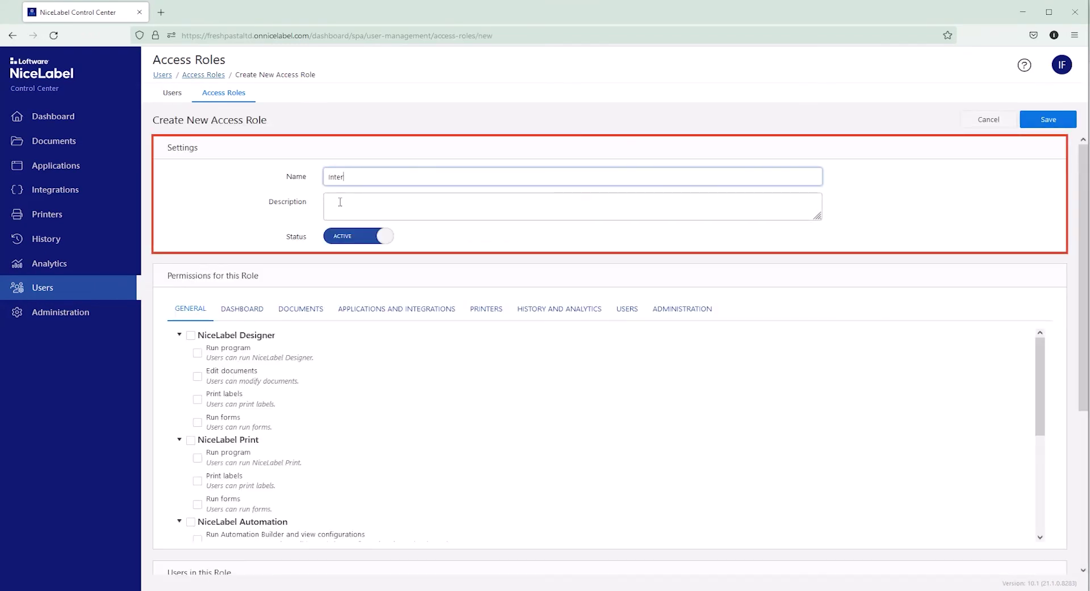
pyautogui.click(340, 202)
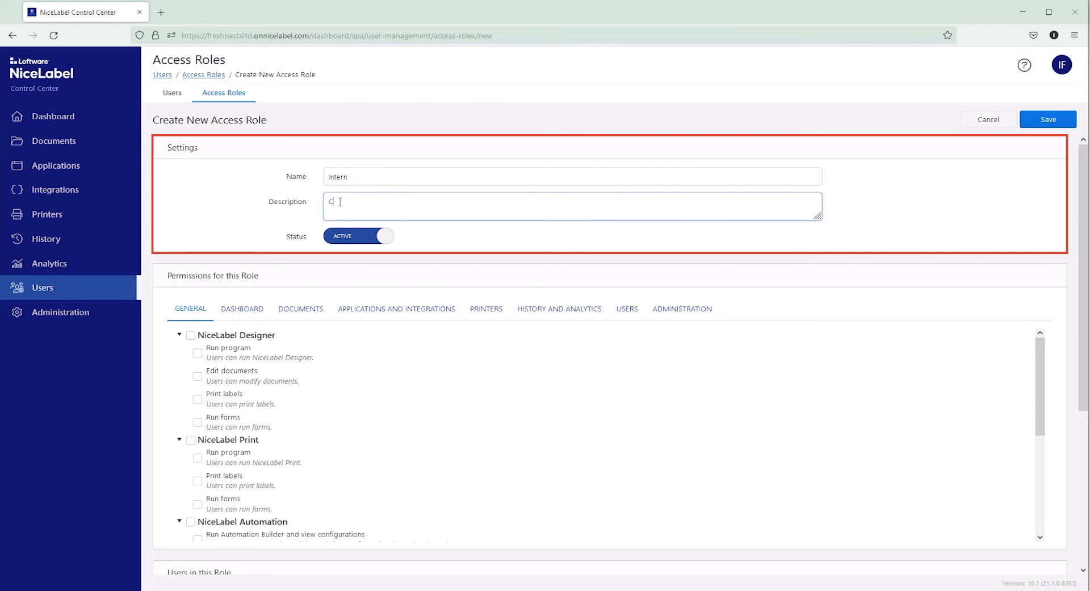
pyautogui.write('Car design and print')
pyautogui.click(379, 239)
pyautogui.click(380, 241)
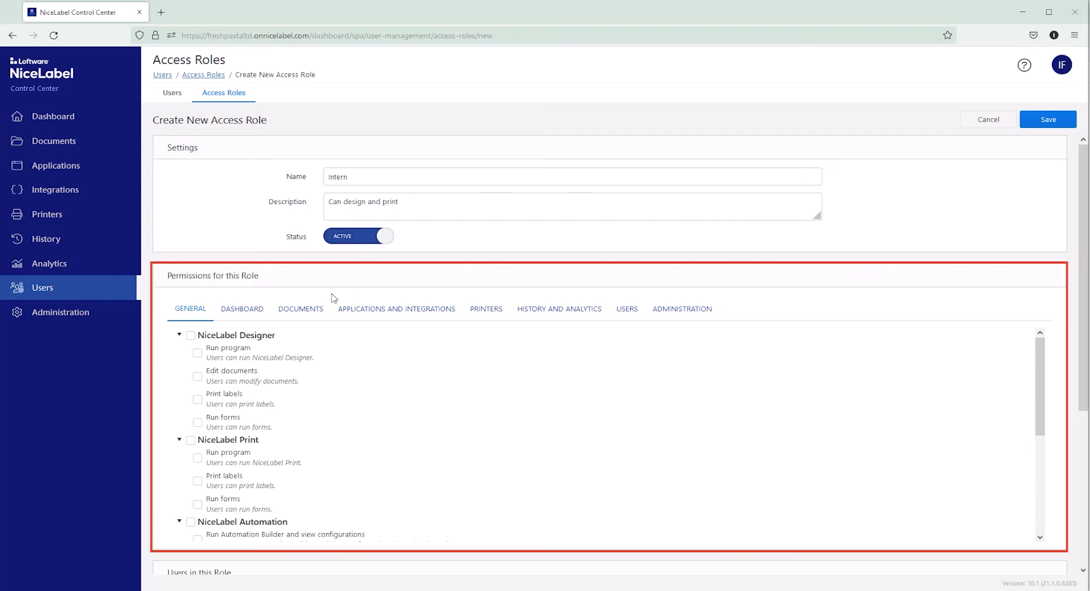
# Customize Work For Intern with Storage permissions: read, create, update and delete files and folders
pyautogui.click(305, 314)
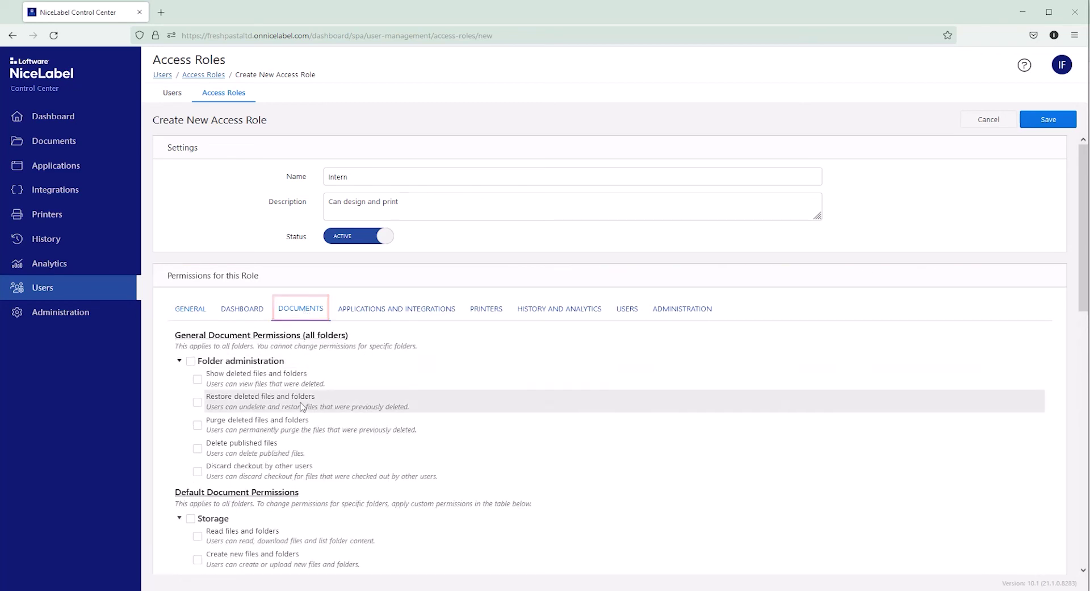
pyautogui.scroll(-4, 298, 406)
pyautogui.scroll(-4, 301, 412)
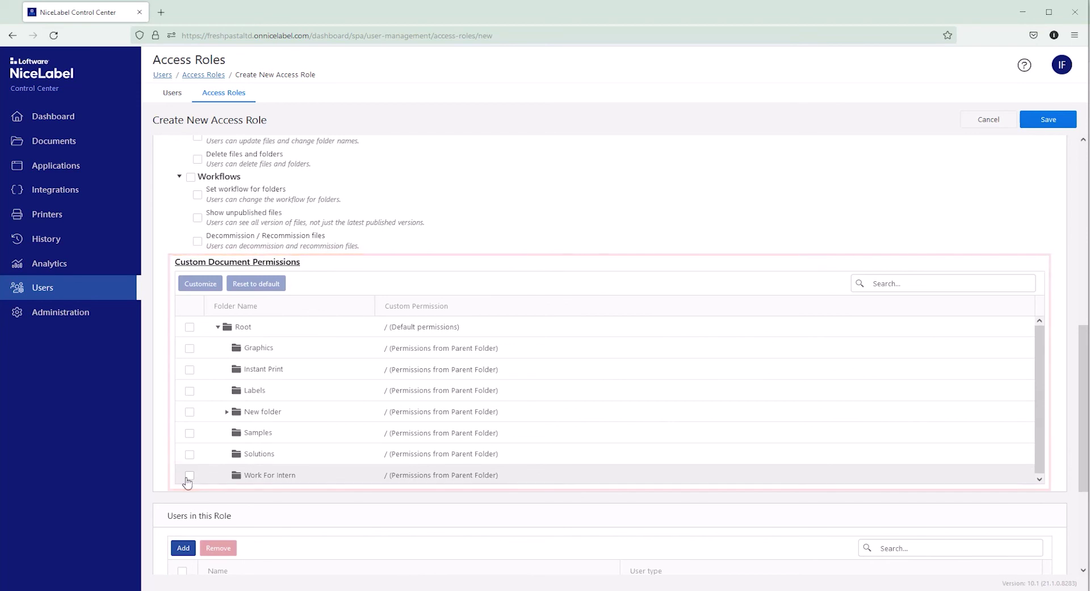
pyautogui.click(189, 476)
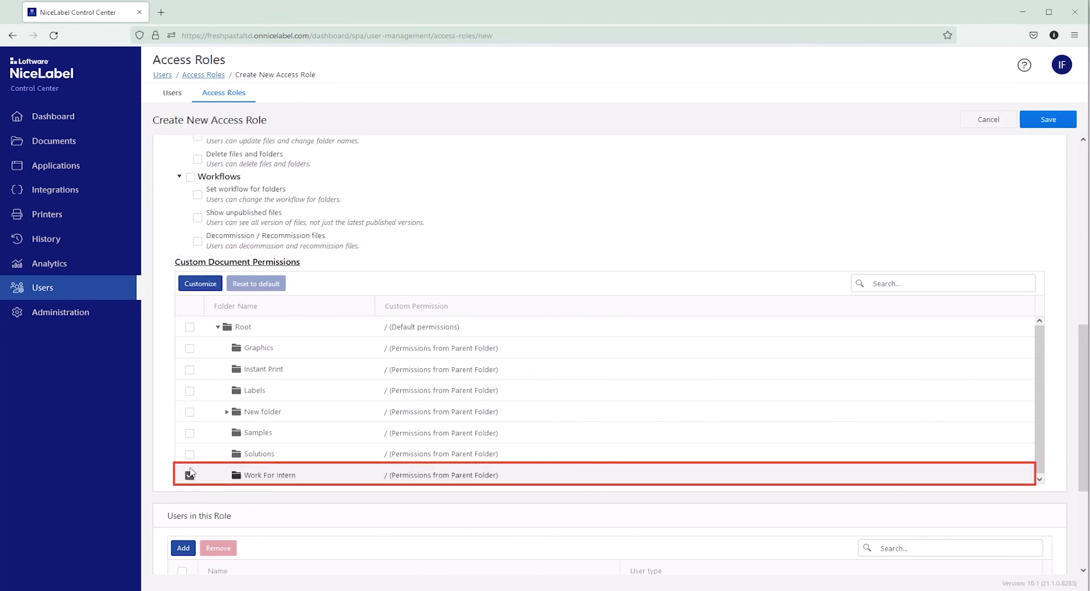
pyautogui.click(200, 283)
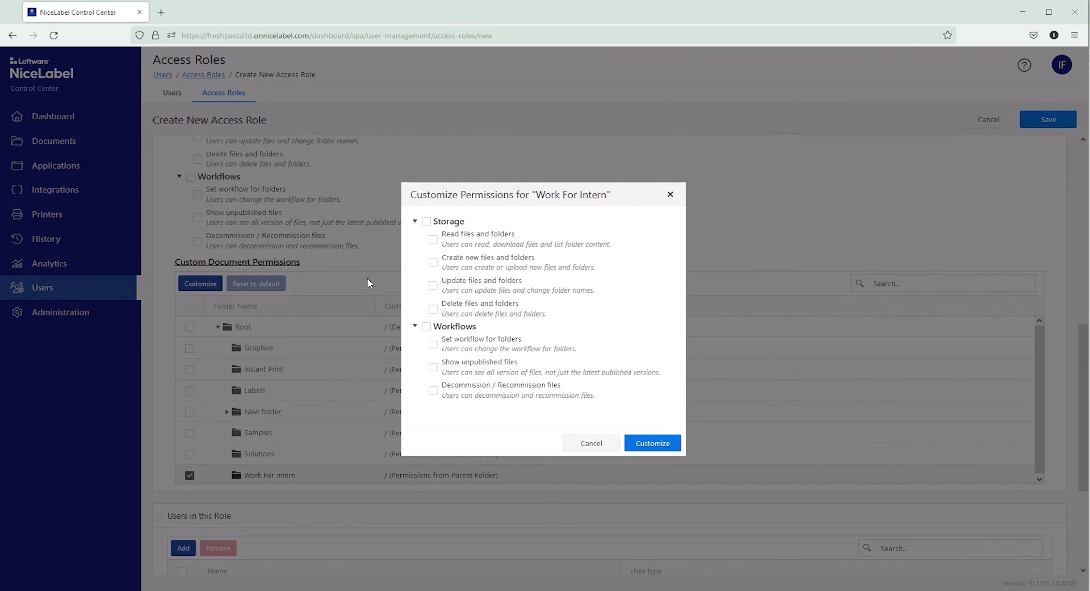
pyautogui.click(427, 222)
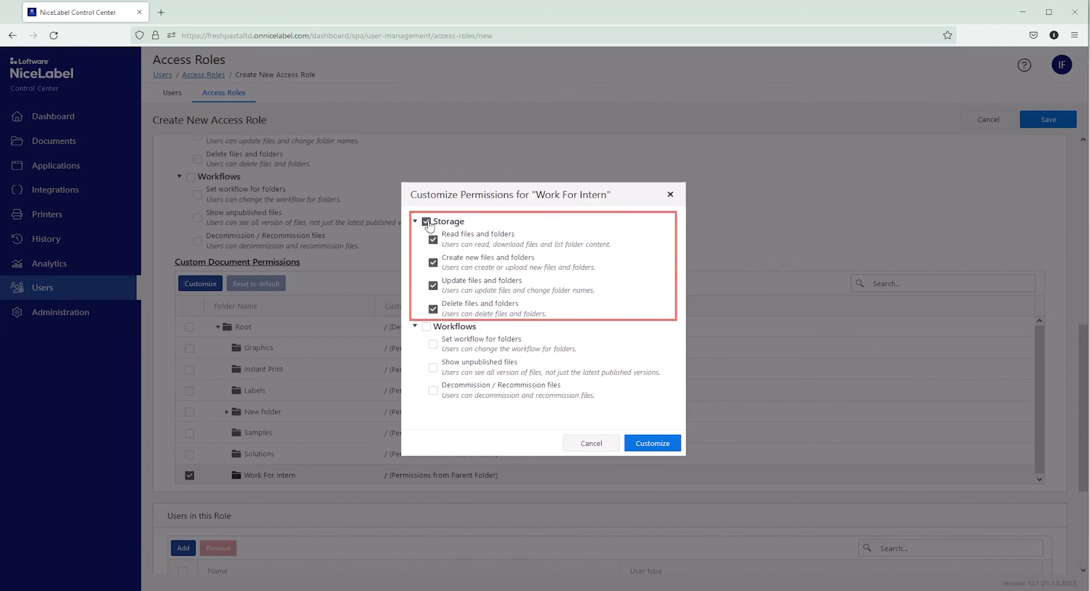
# Apply the folder permissions and allow all NiceLabel Designer permissions under General
pyautogui.click(648, 450)
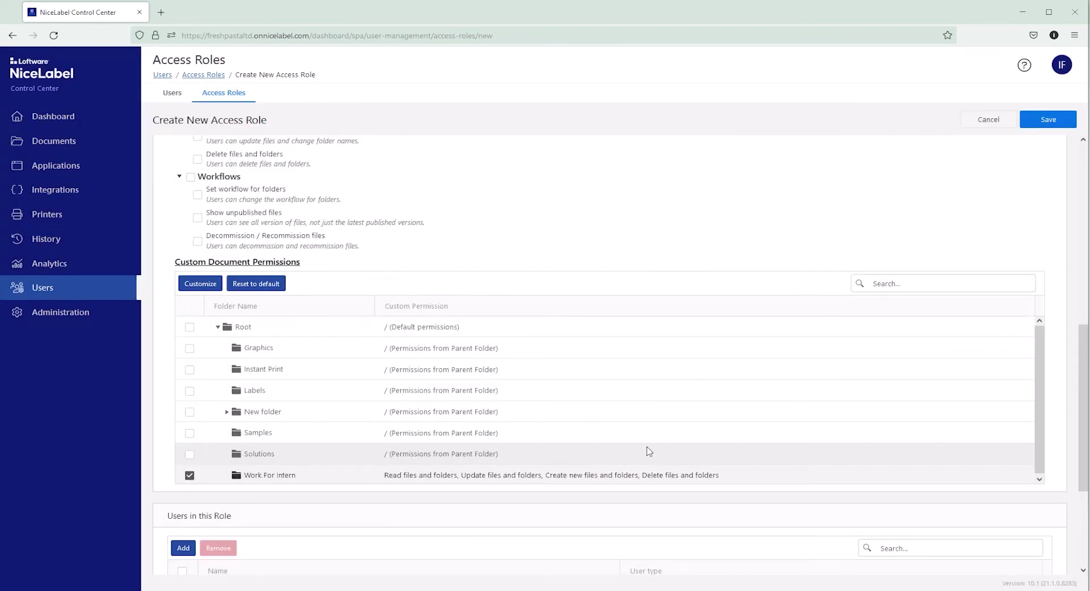
pyautogui.scroll(7, 630, 459)
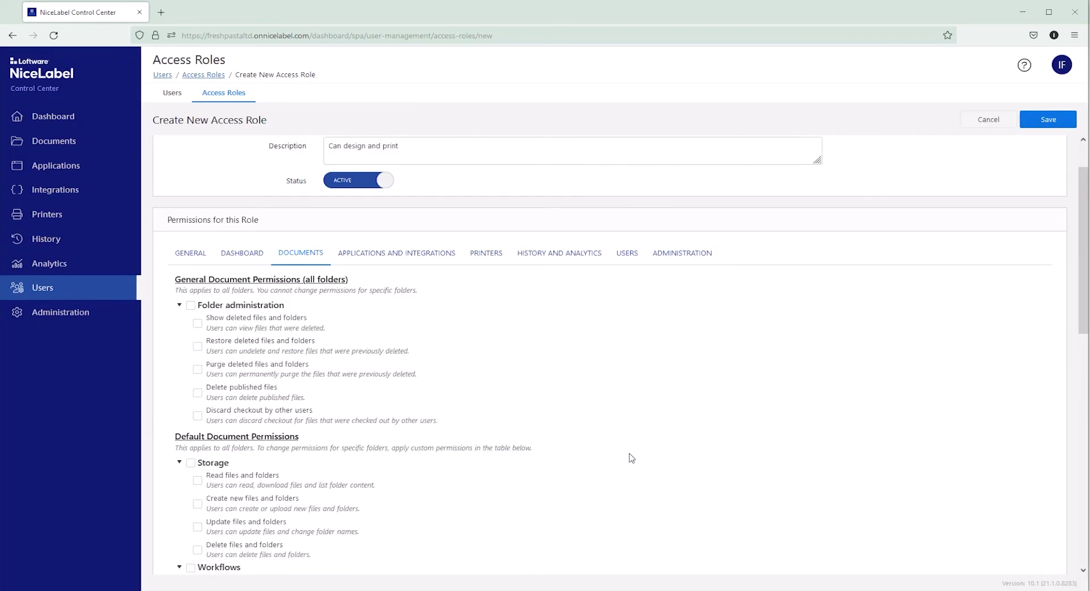
pyautogui.click(208, 257)
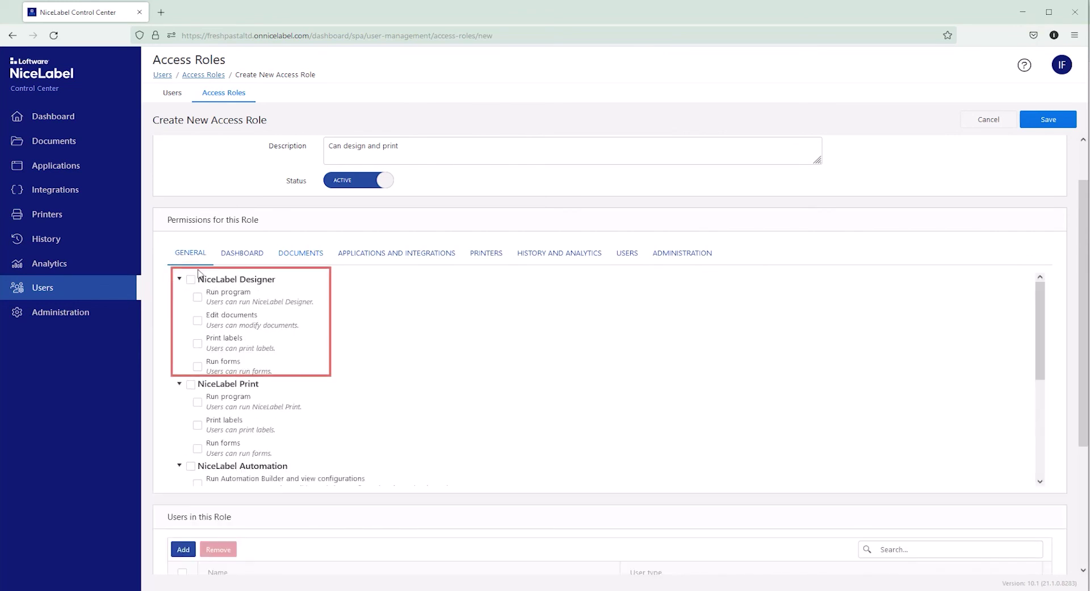
pyautogui.click(191, 280)
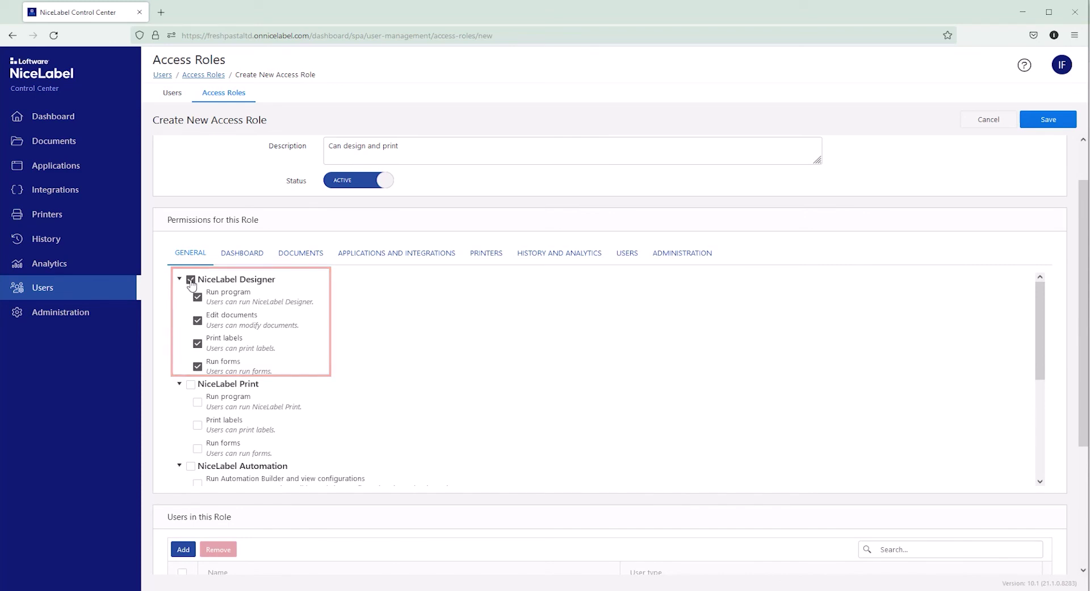
# Grant Manage print queues in the default printer group permissions
pyautogui.click(493, 261)
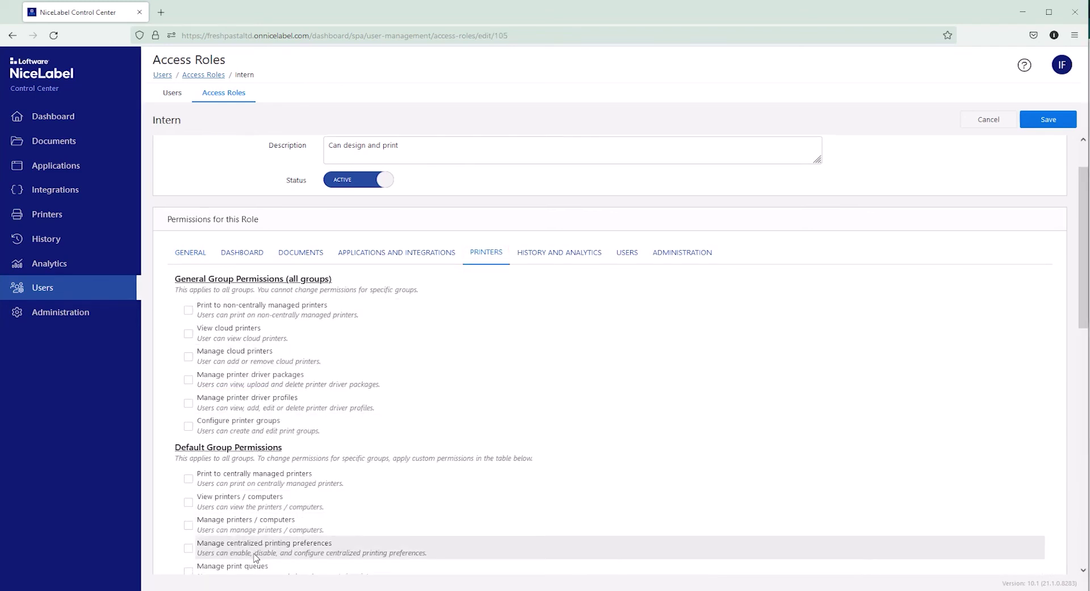
pyautogui.scroll(-2, 257, 556)
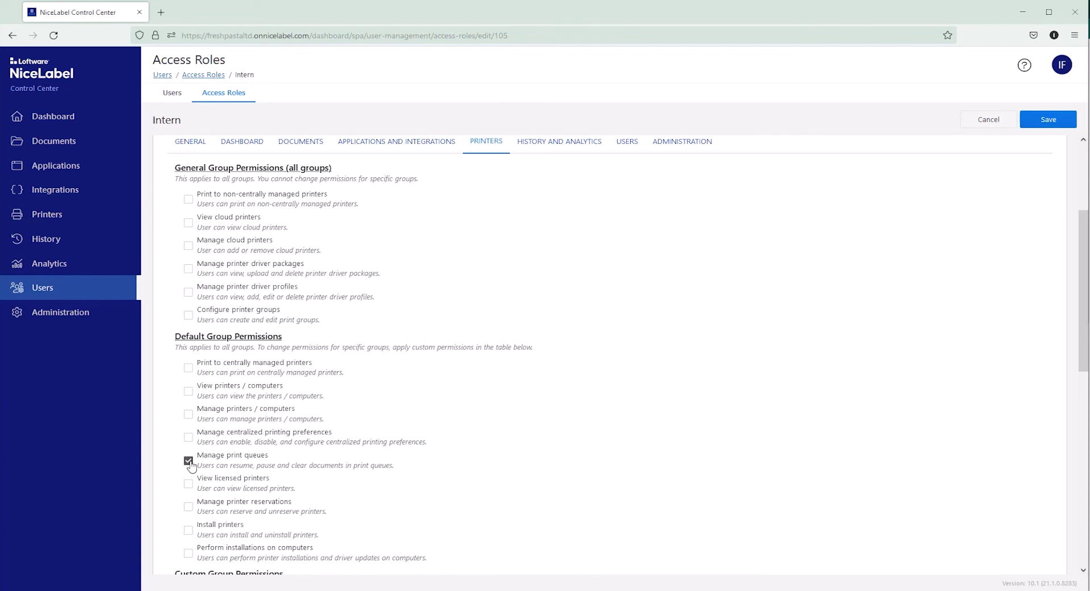
pyautogui.scroll(-7, 190, 464)
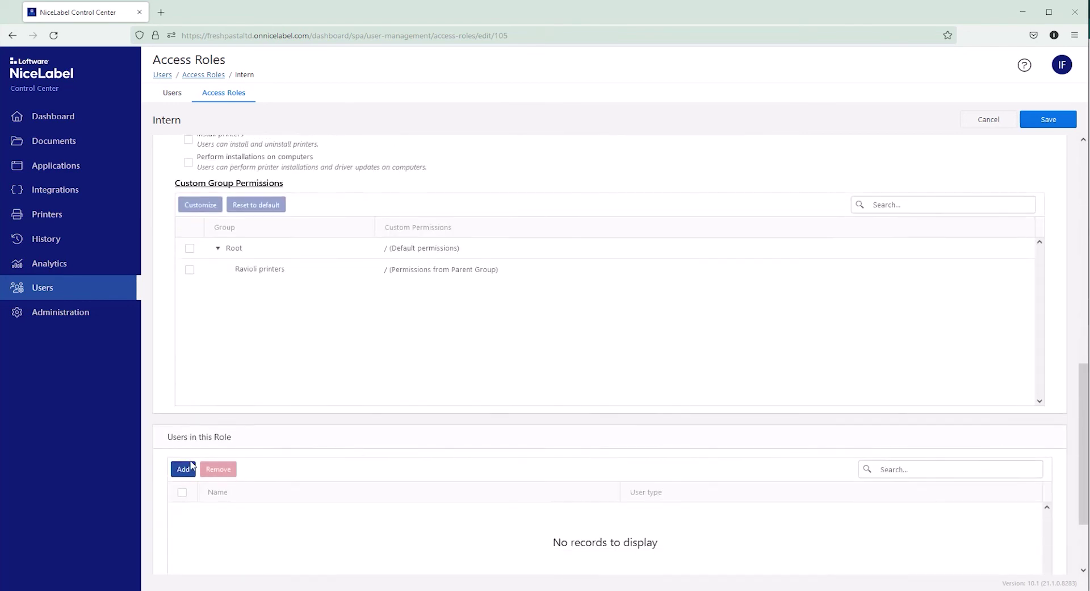
pyautogui.scroll(-1, 190, 465)
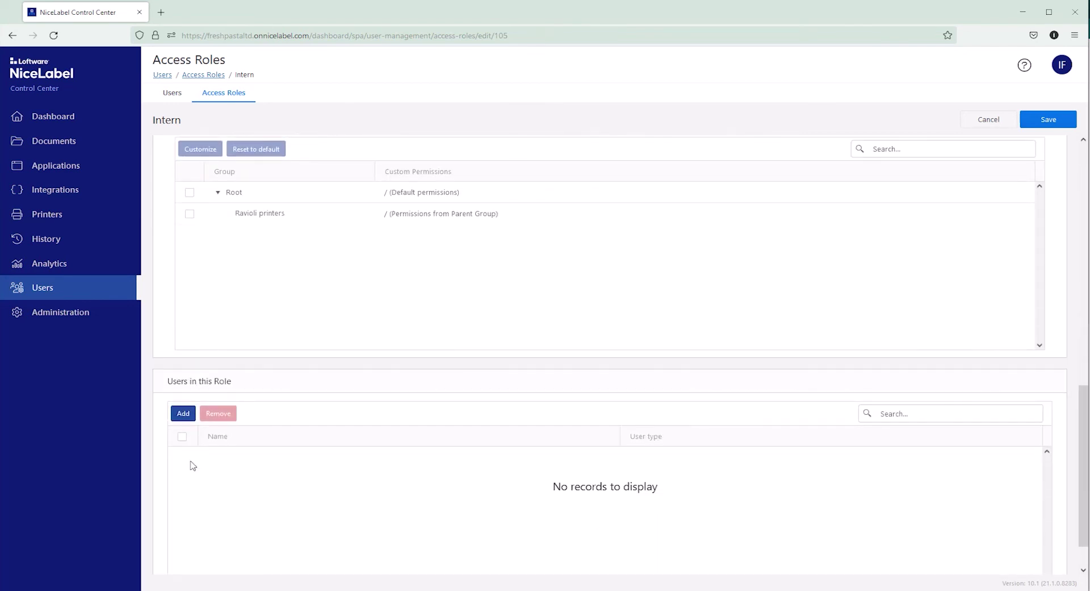
# Add the intern user, found by searching 'int', to the role and save it
pyautogui.click(182, 415)
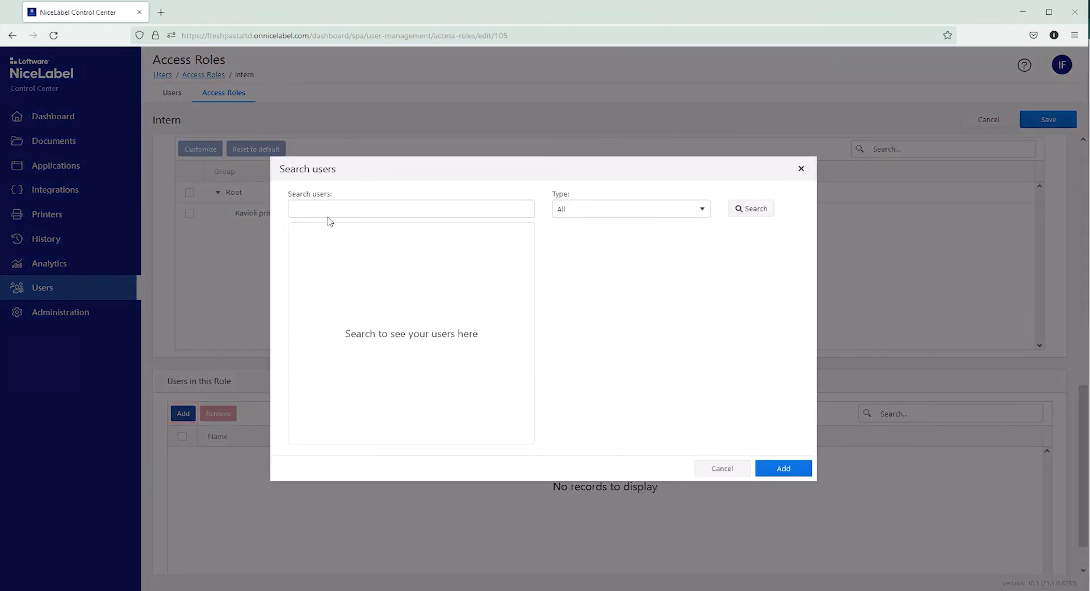
pyautogui.click(329, 205)
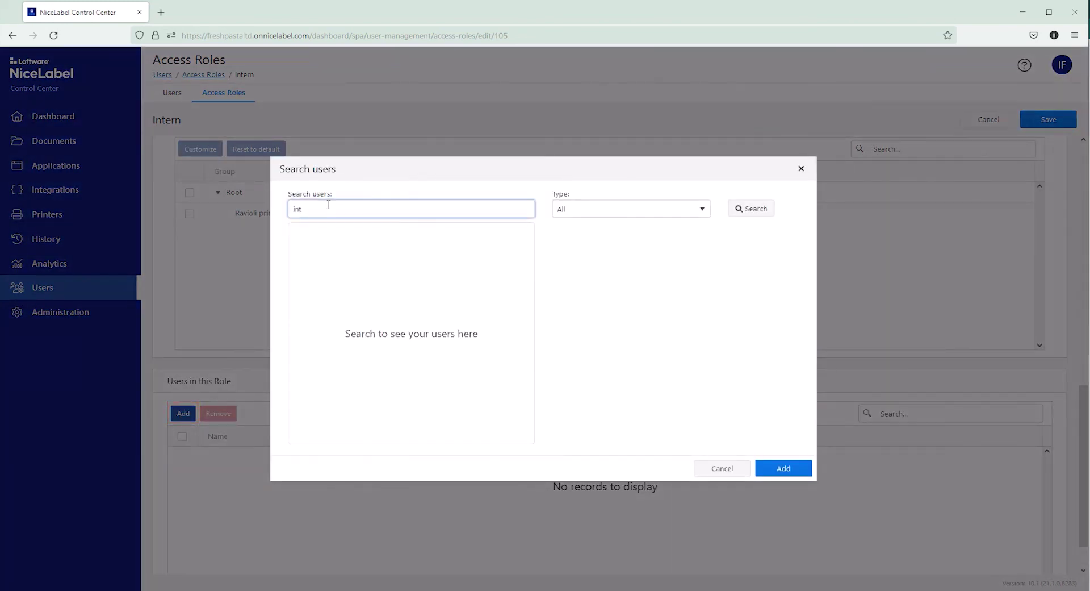
pyautogui.click(311, 245)
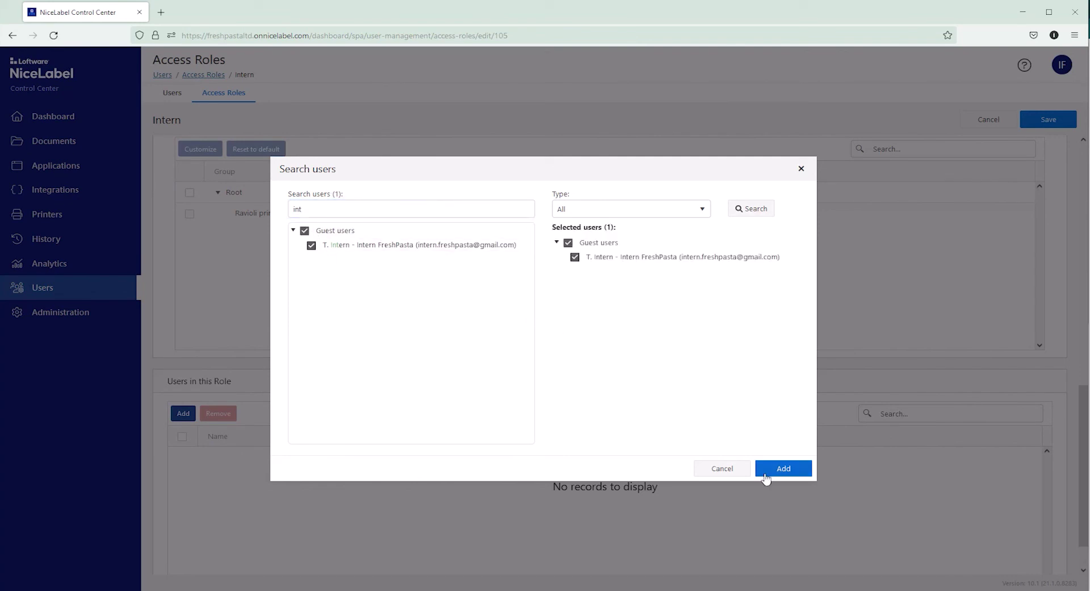
pyautogui.click(770, 474)
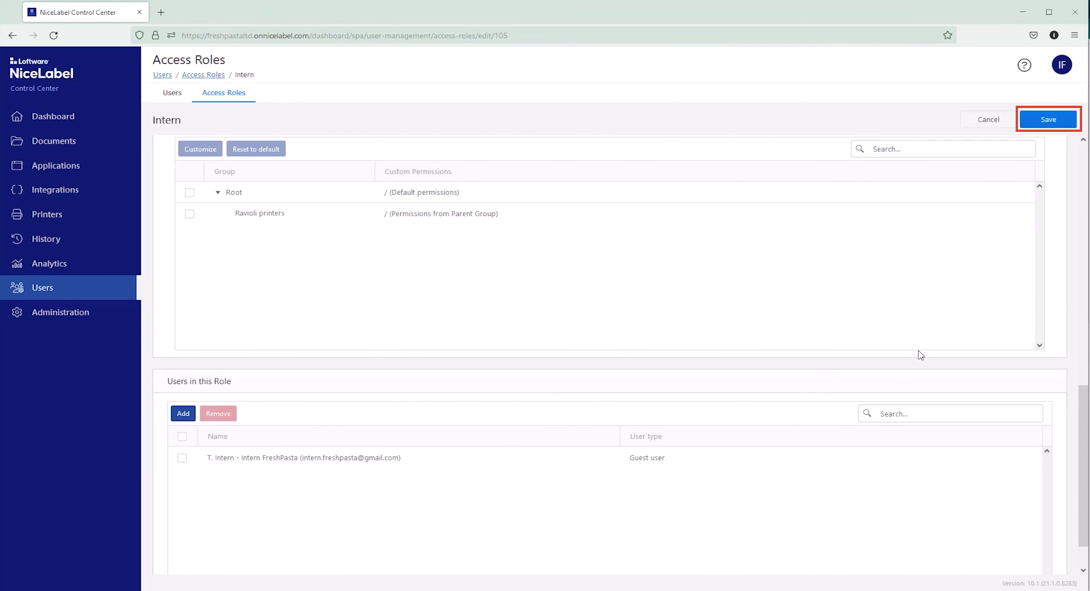
pyautogui.click(1060, 121)
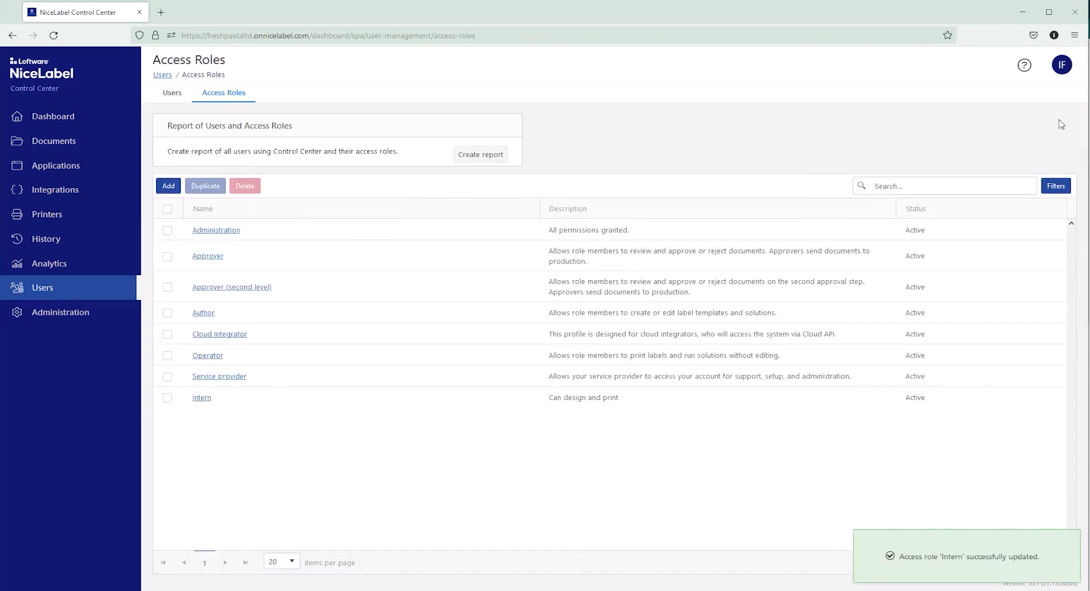
# Remove the Operator access role from the intern user's profile and save
pyautogui.click(182, 104)
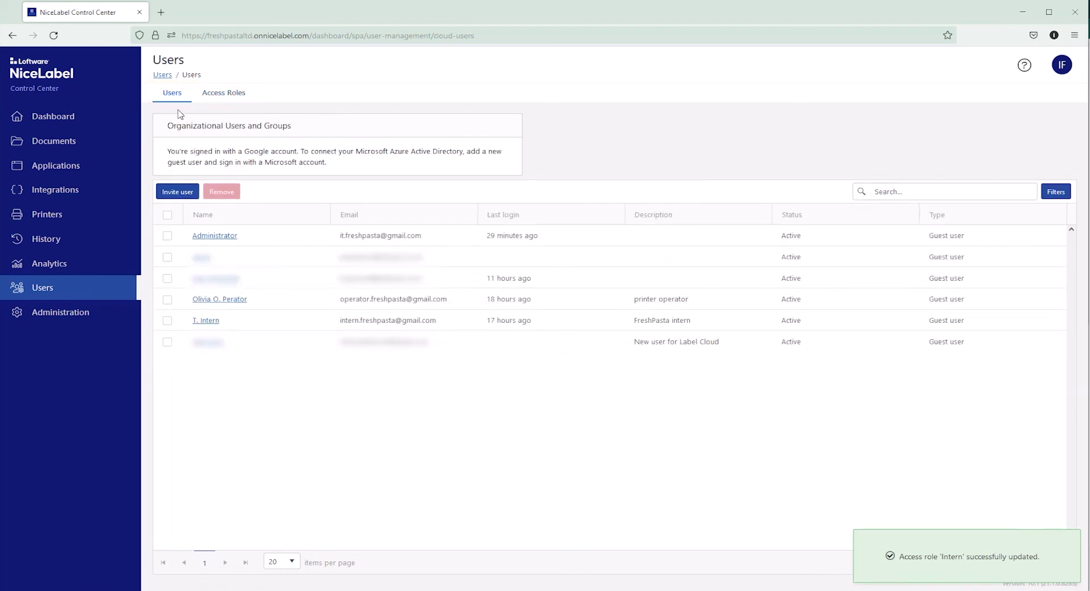
pyautogui.click(206, 322)
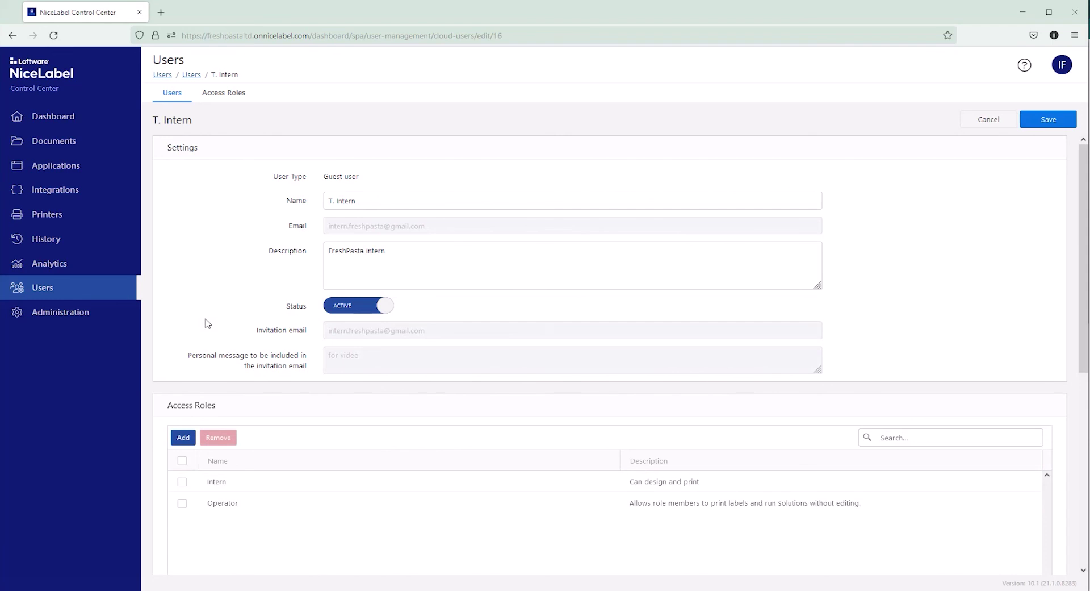
pyautogui.click(182, 505)
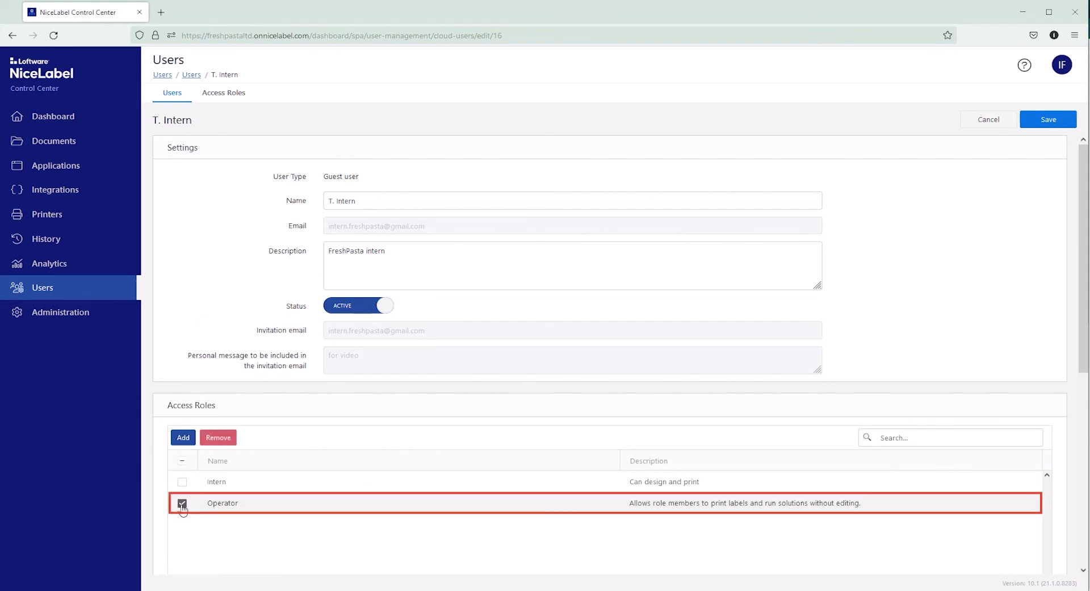
pyautogui.click(232, 438)
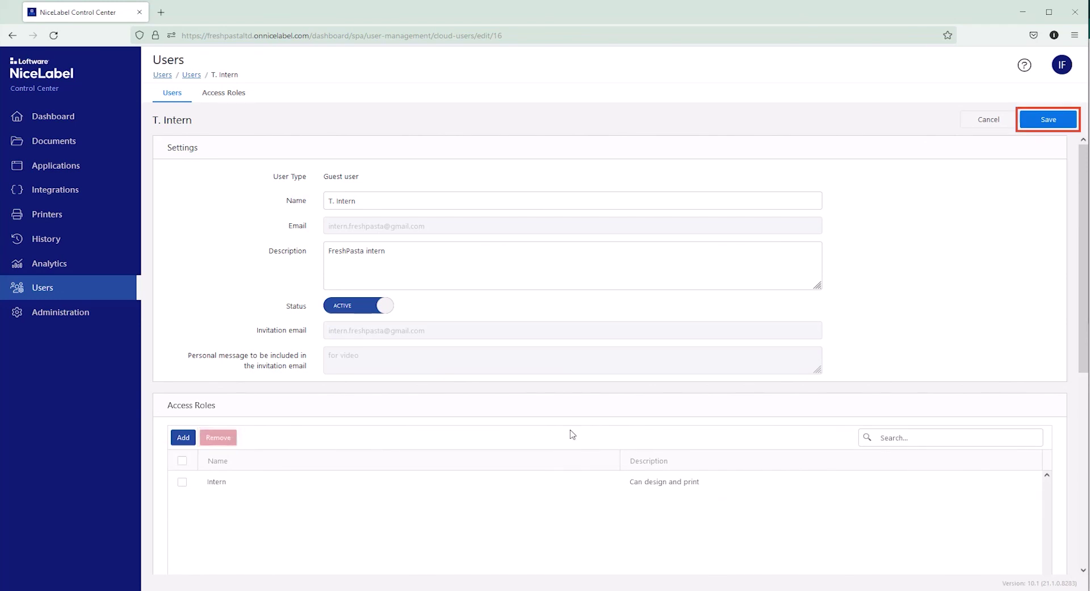
pyautogui.click(1065, 120)
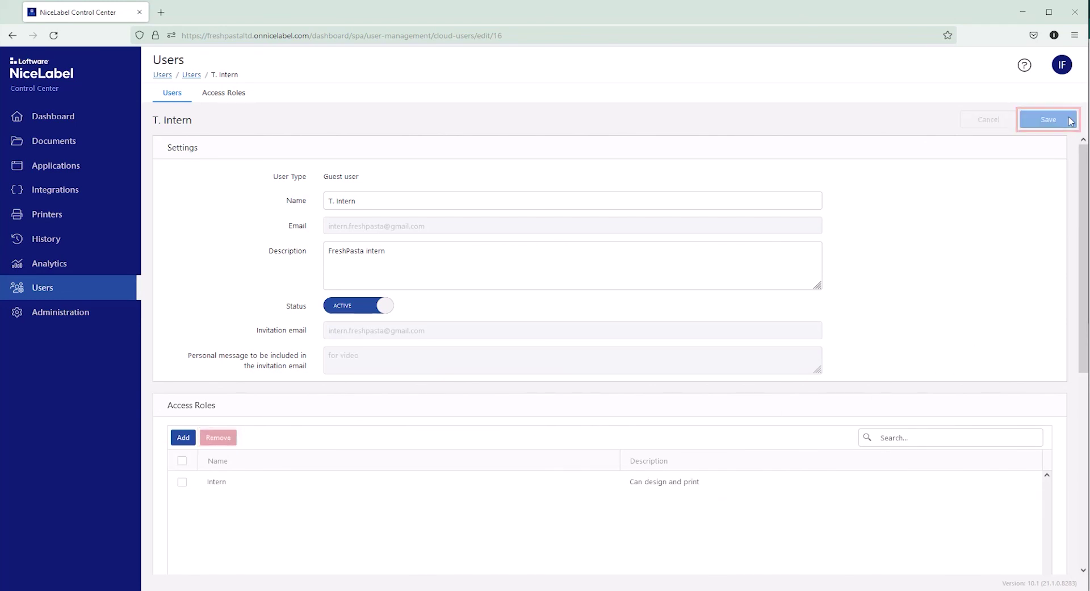